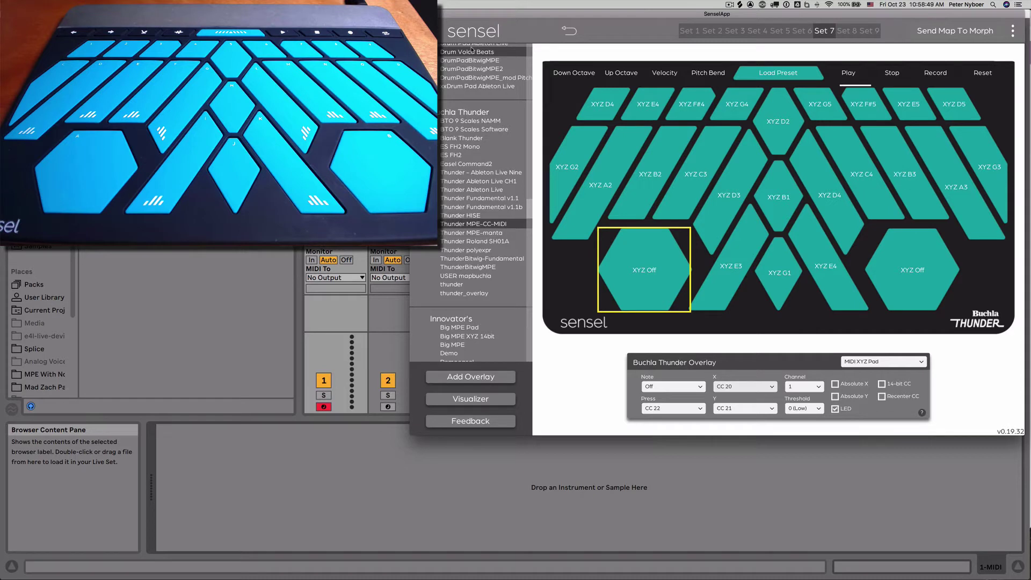
# Turn off the Y and pressure outputs, leaving only X on CC 20, and send that map to the Morph.
pyautogui.click(744, 408)
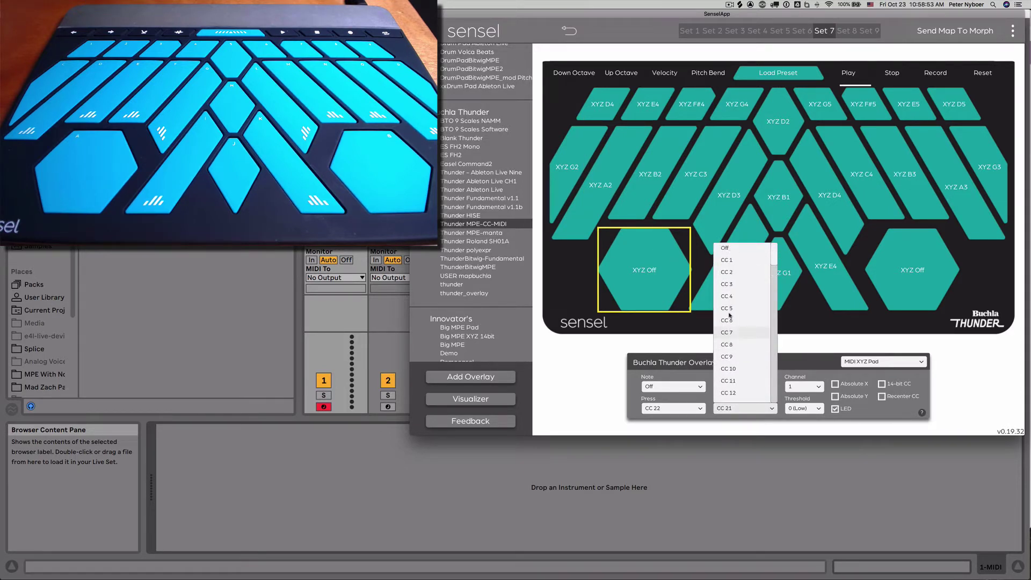
pyautogui.click(728, 248)
pyautogui.click(670, 410)
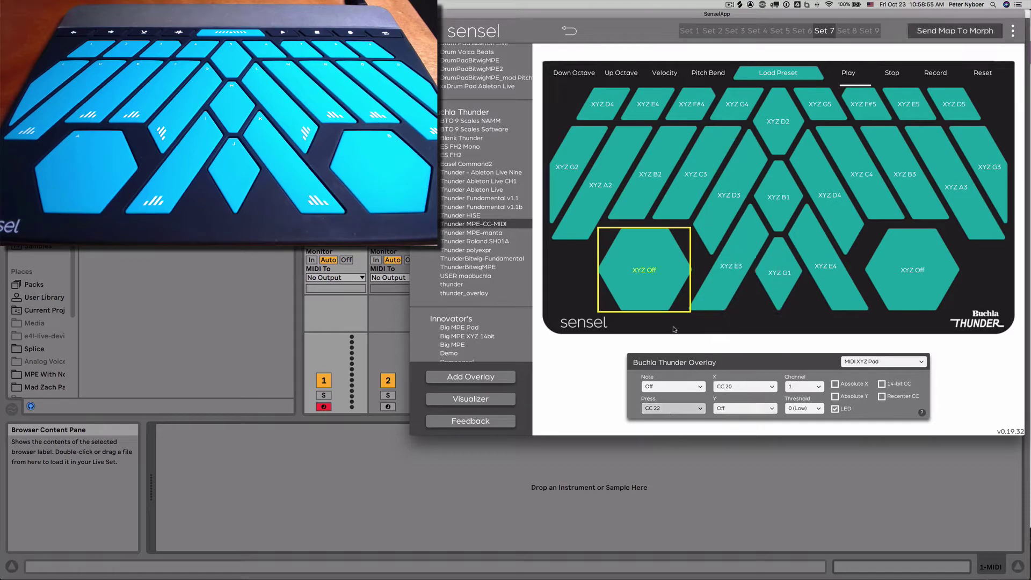
pyautogui.click(670, 248)
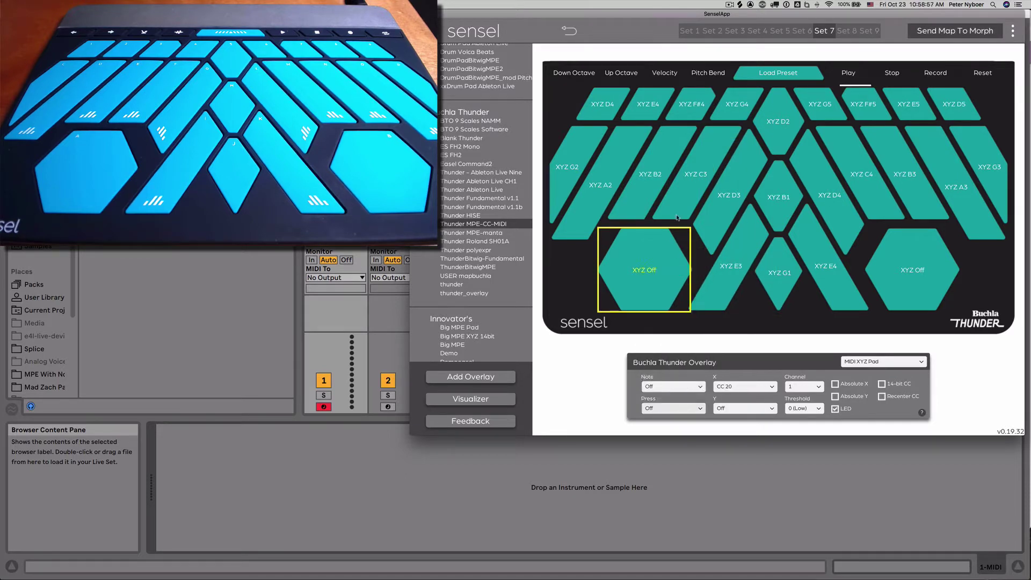
pyautogui.click(930, 30)
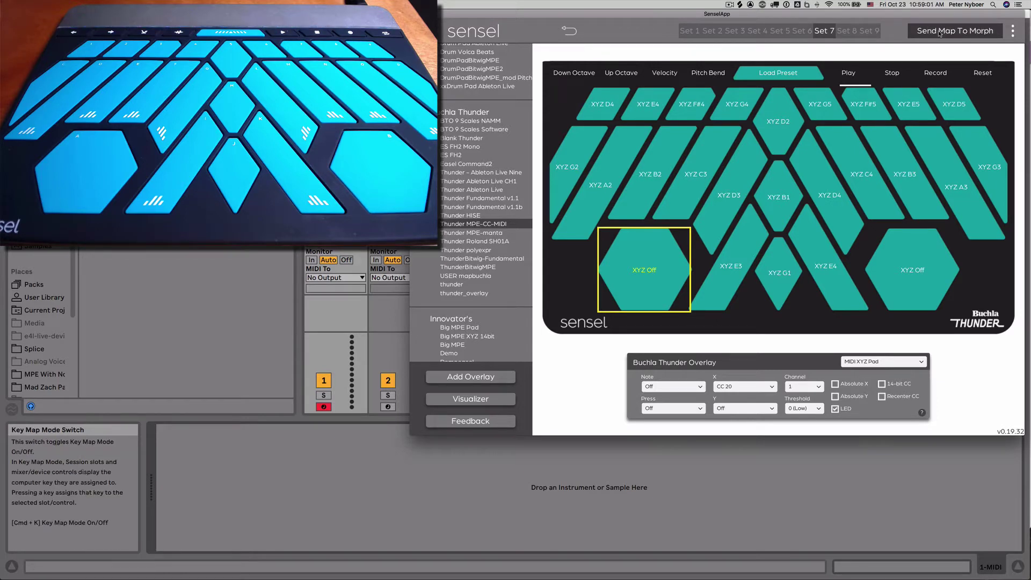
pyautogui.click(940, 33)
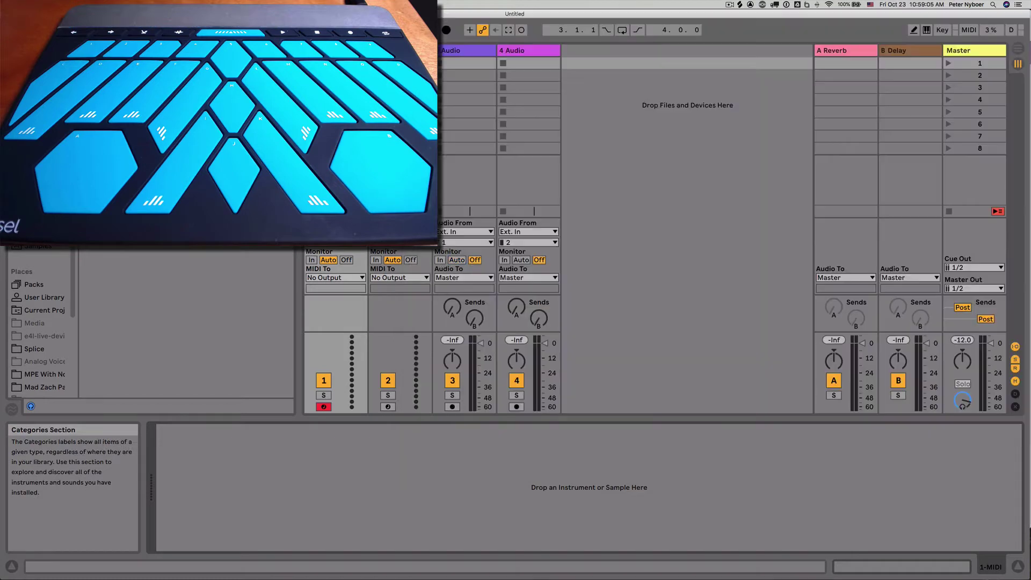
# Load Operator on track 1, group it into an Instrument Rack, and show its eight macro knobs.
pyautogui.press('super+Tab')
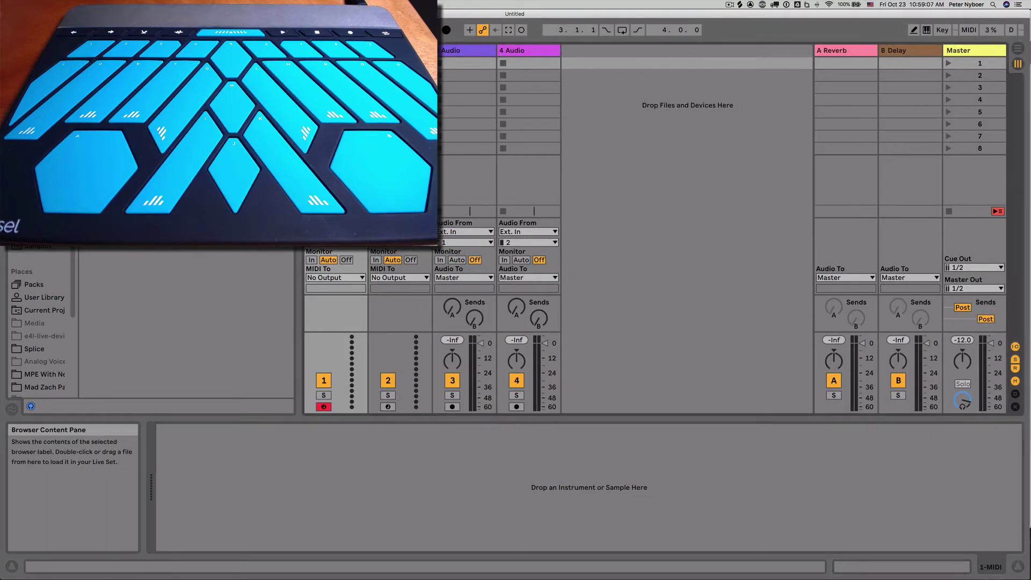
pyautogui.click(270, 453)
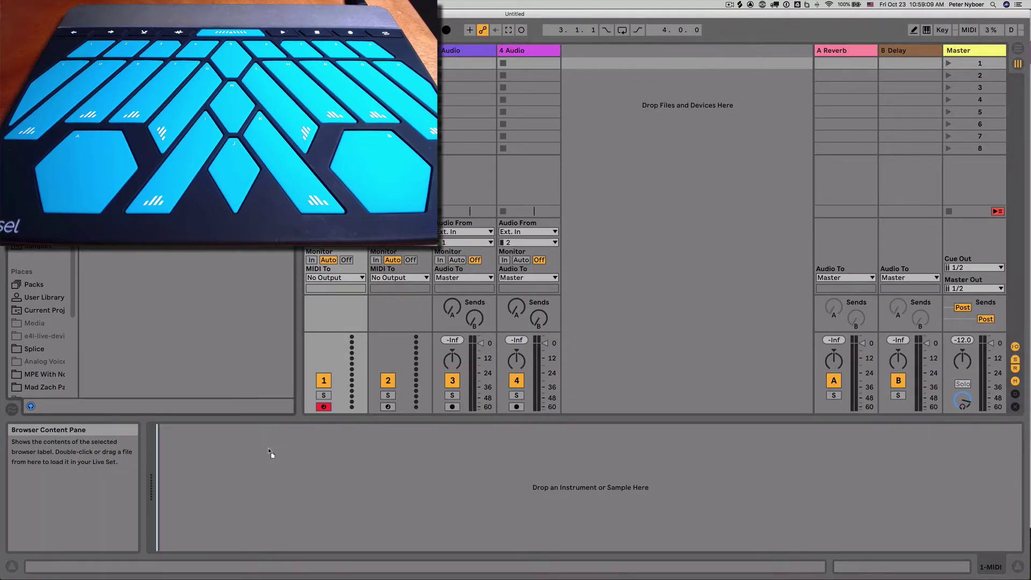
pyautogui.press('Return')
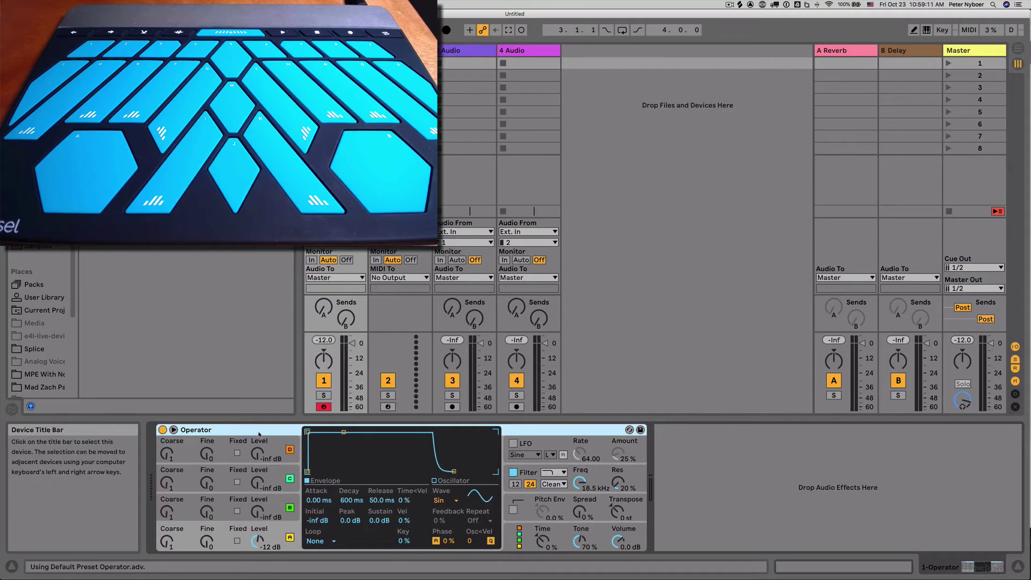
pyautogui.press('super+g')
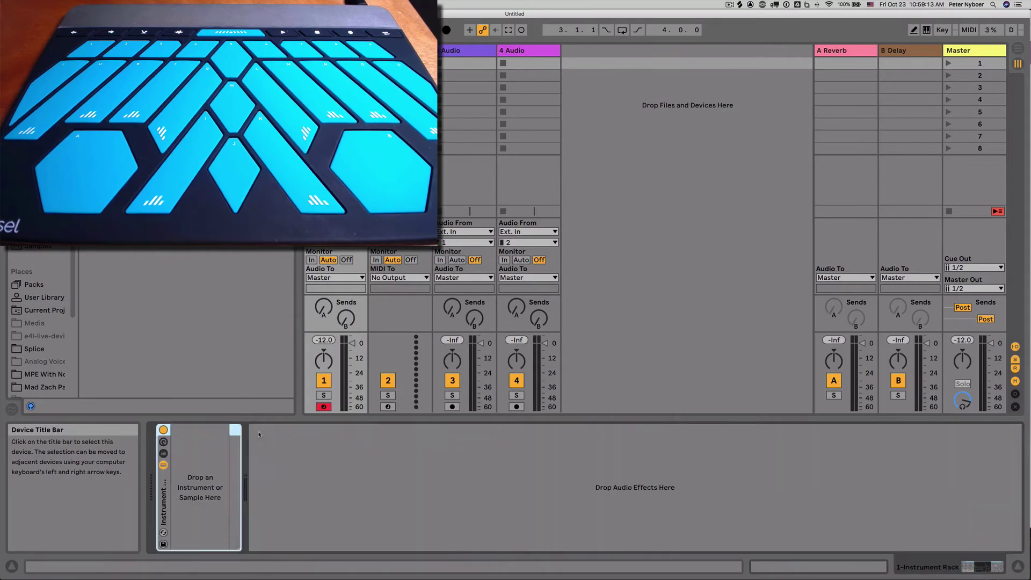
pyautogui.click(163, 442)
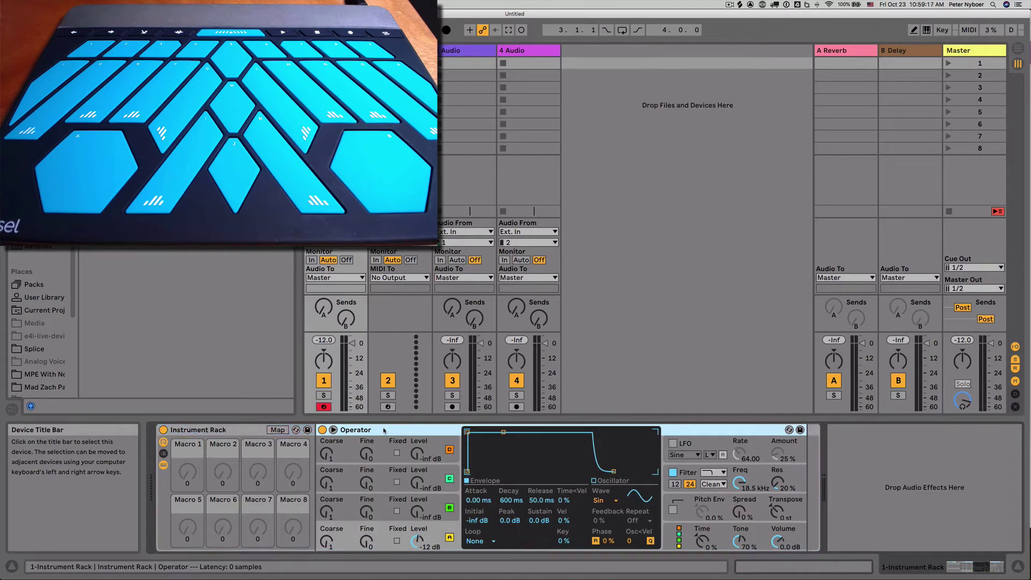
pyautogui.click(191, 457)
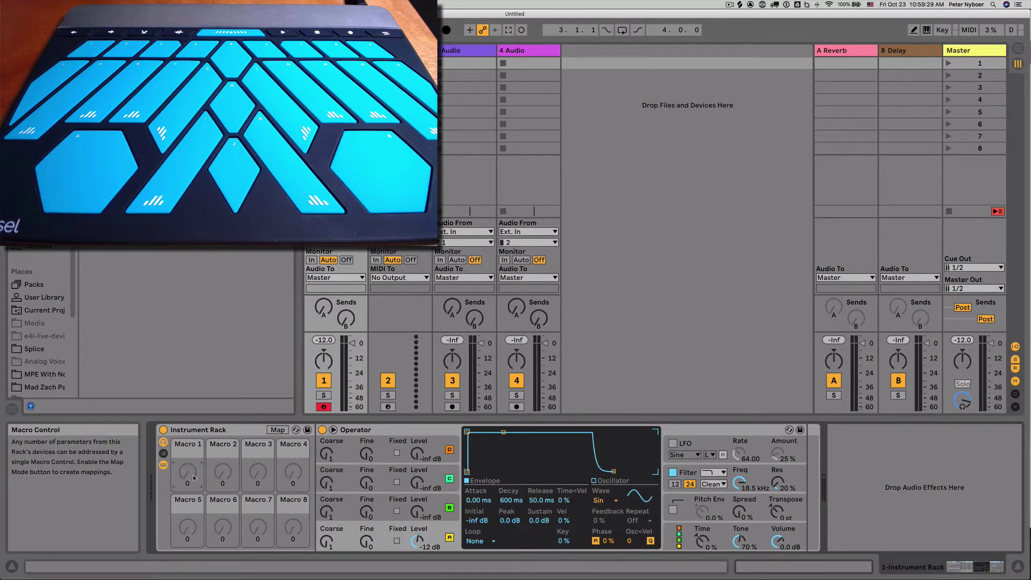
# In MIDI Map mode, assign Macro 1 to the Morph's X output on channel 1 CC 20.
pyautogui.press('super+m')
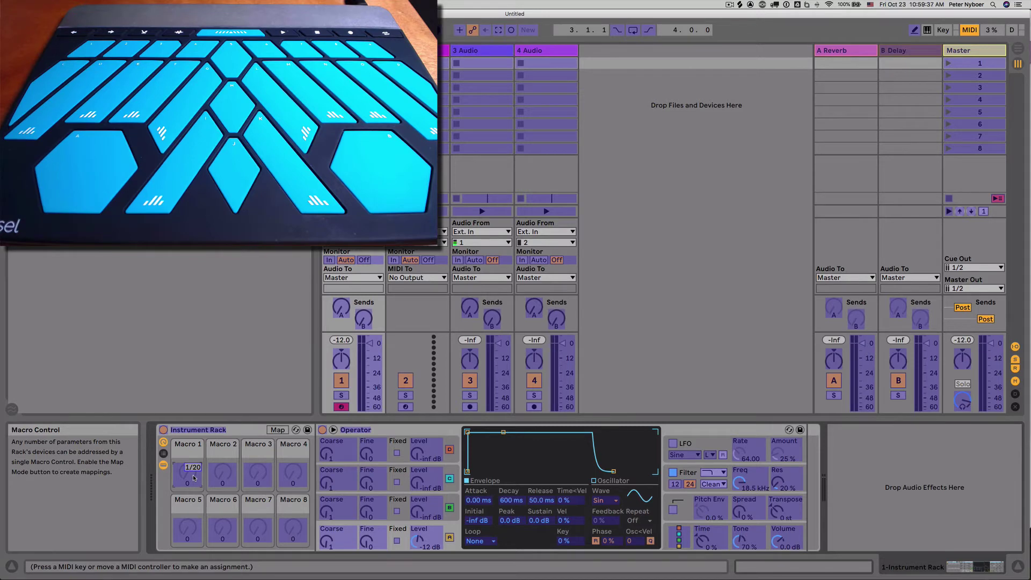
pyautogui.press('super+Tab')
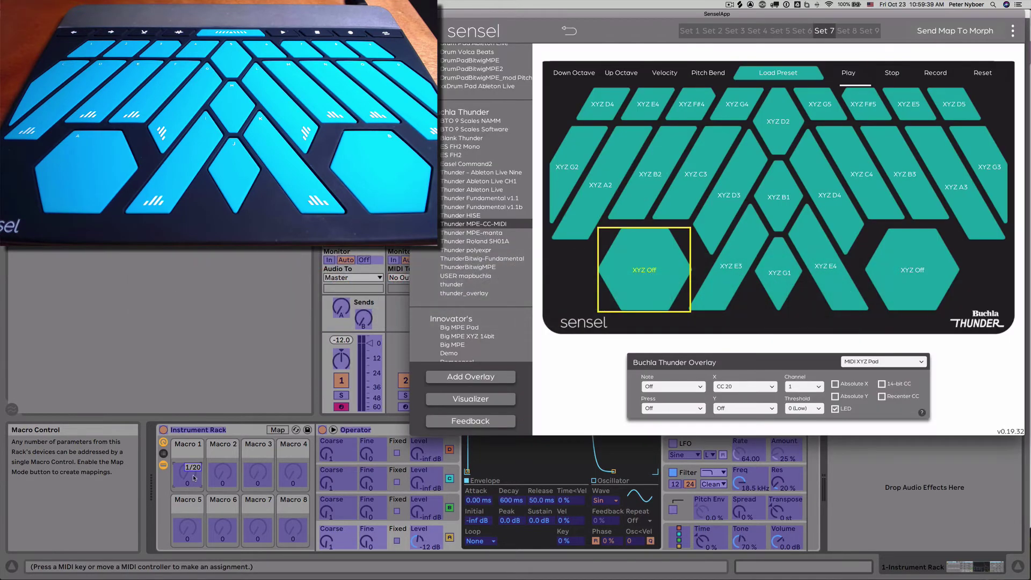
# Set X to Off and pressure to CC 22, then send this pressure-only map to the Morph.
pyautogui.click(744, 386)
pyautogui.scroll(5, 738, 300)
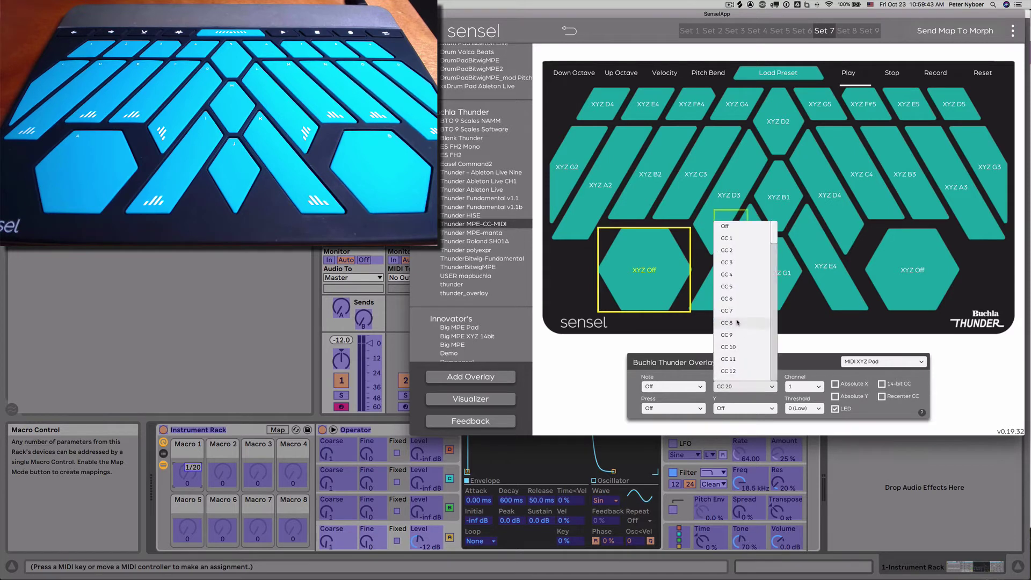
pyautogui.click(731, 228)
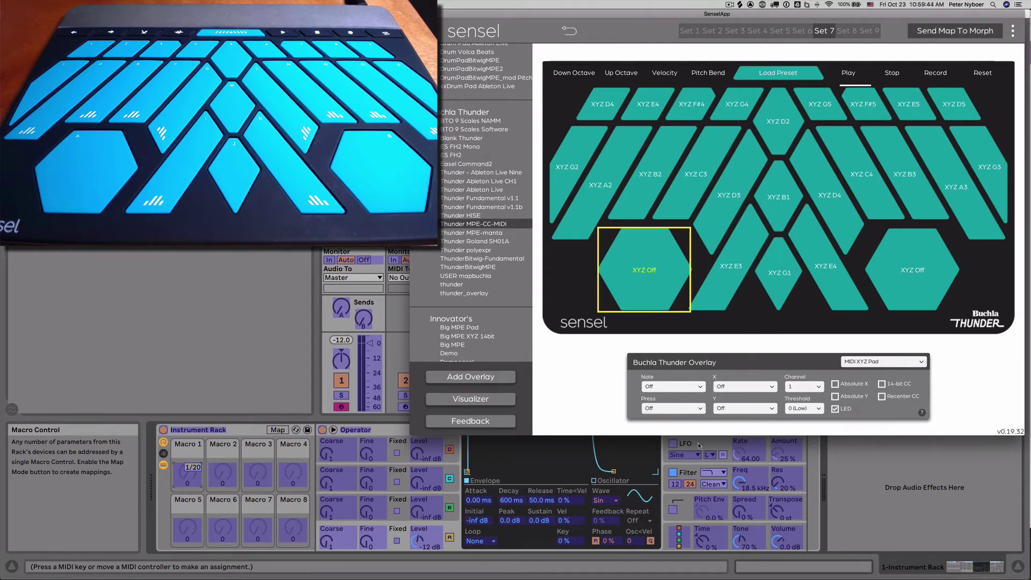
pyautogui.click(674, 408)
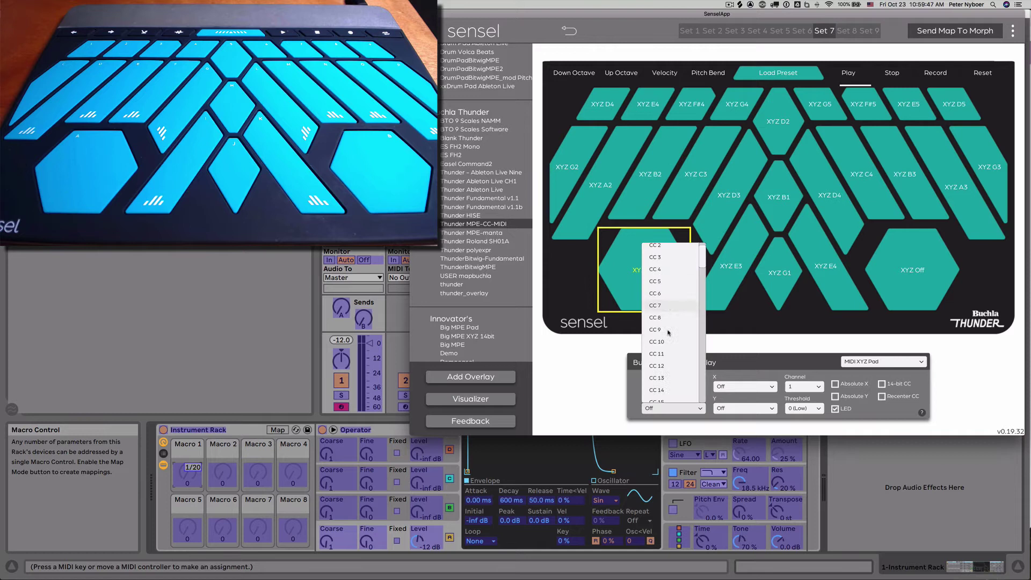
pyautogui.scroll(-4, 667, 317)
pyautogui.click(669, 353)
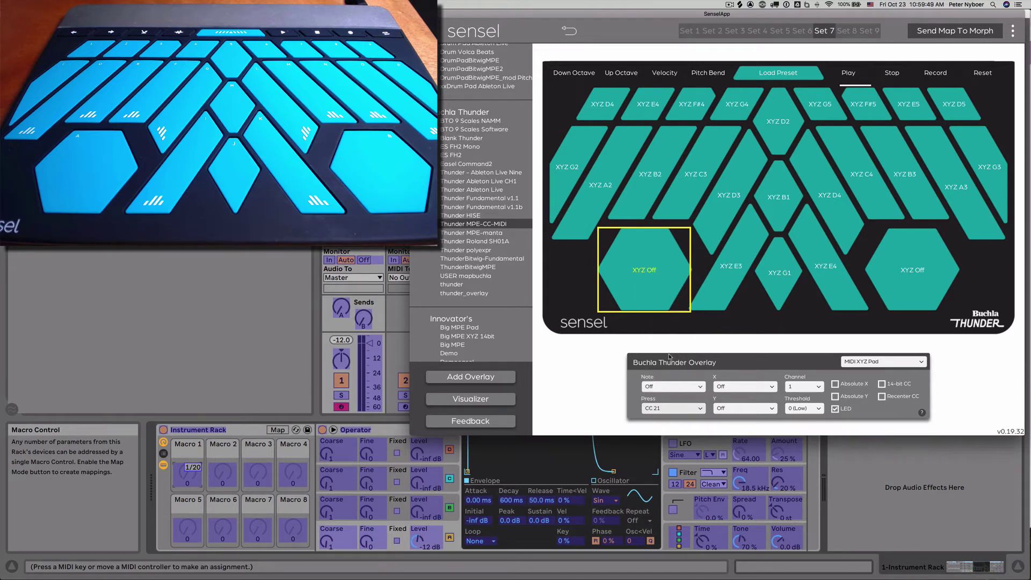
pyautogui.click(674, 409)
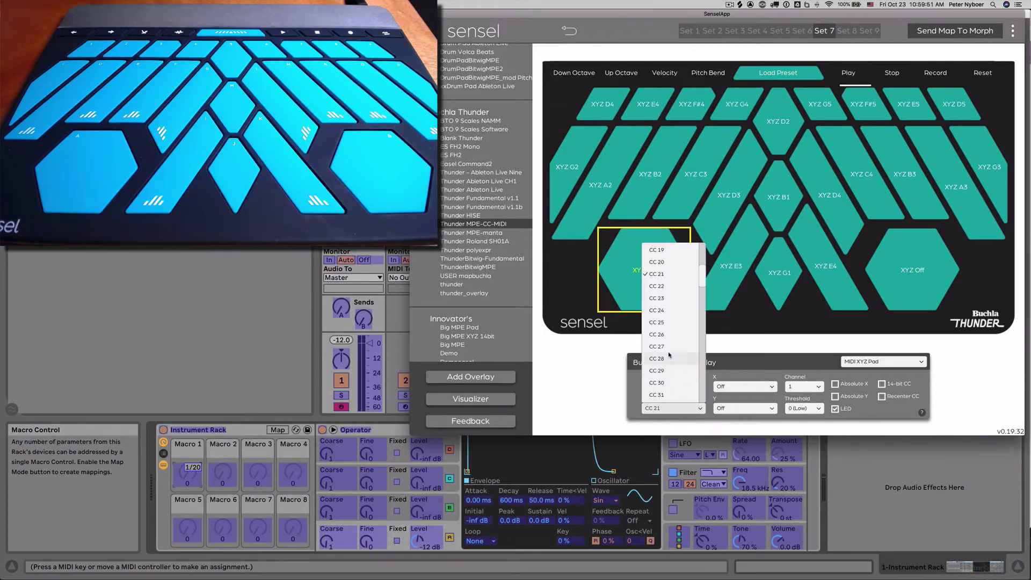
pyautogui.click(660, 287)
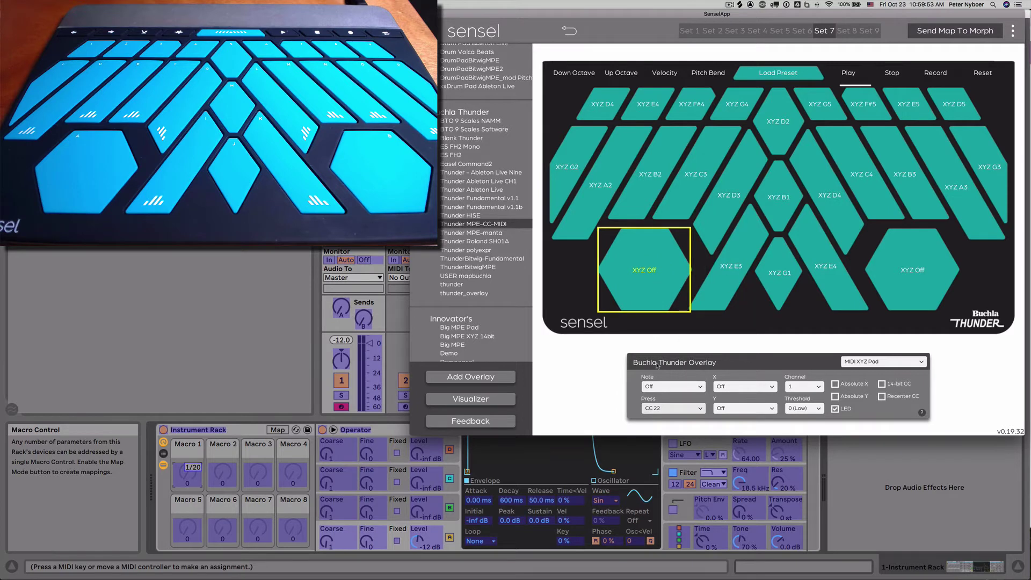
pyautogui.click(919, 31)
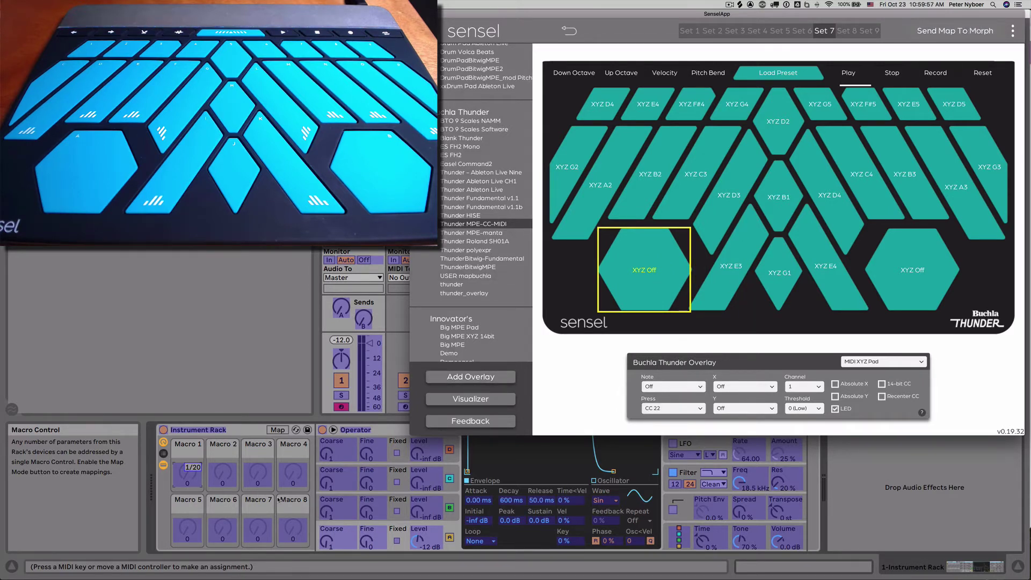
pyautogui.click(255, 478)
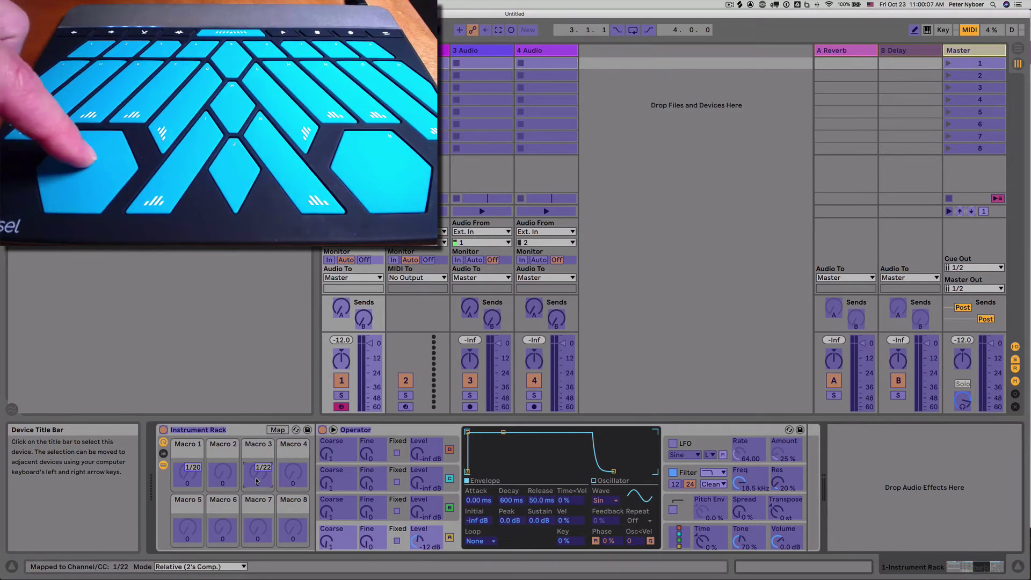
# Set the overlay pad's Press to Off and Y to CC 21, and send the Y-only map to the Morph.
pyautogui.press('super+Tab')
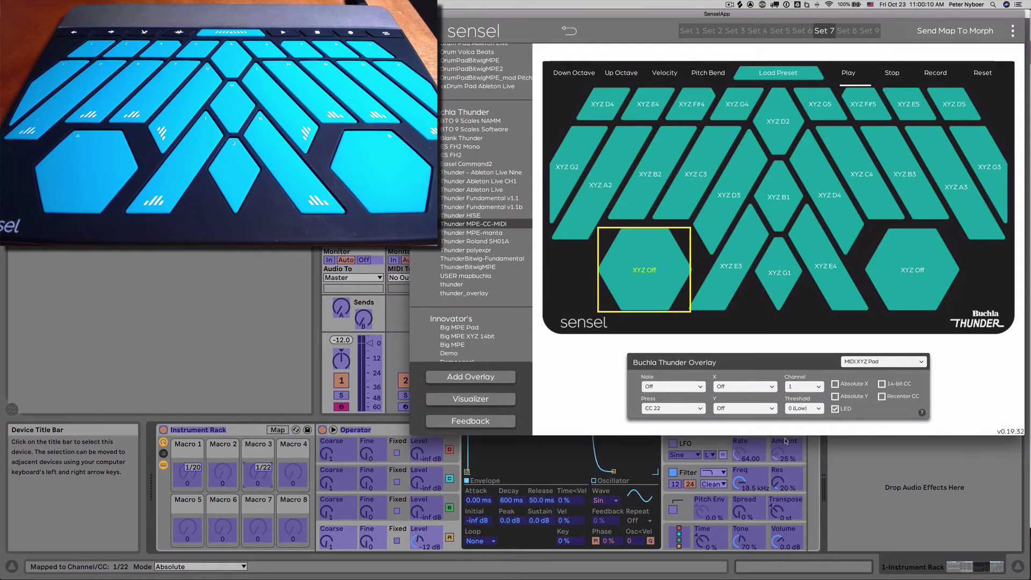
pyautogui.click(696, 404)
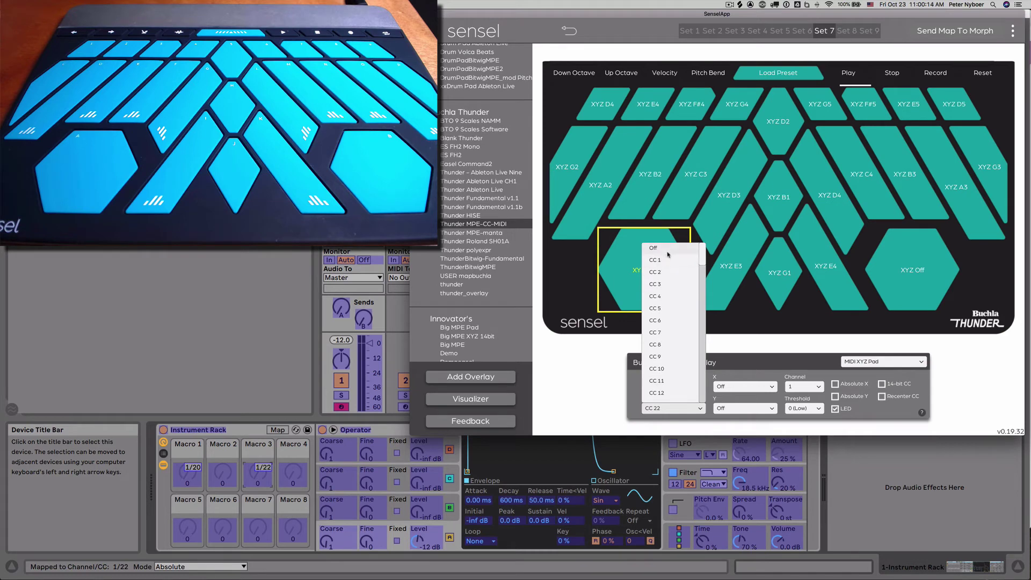
pyautogui.click(659, 248)
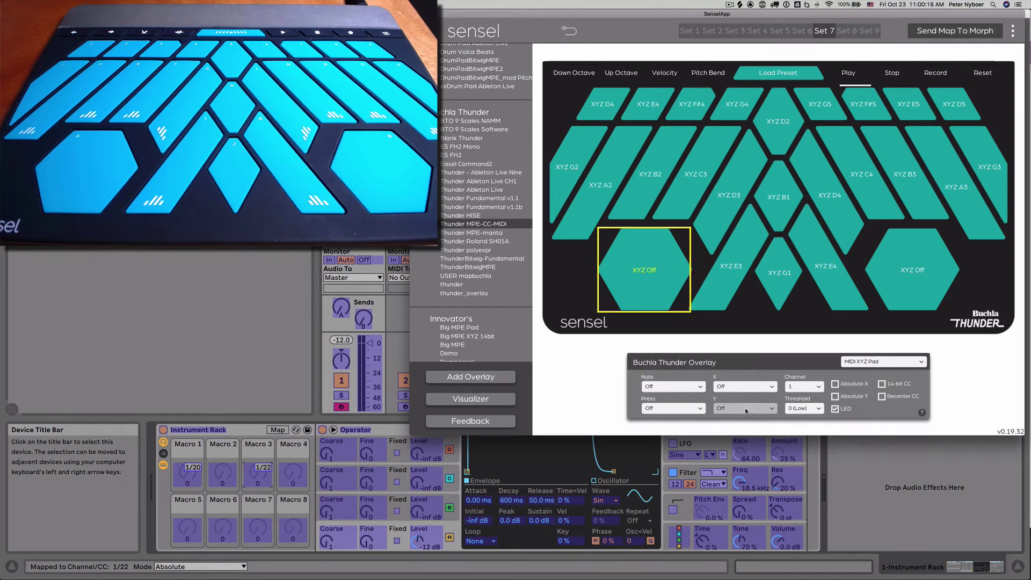
pyautogui.click(747, 407)
pyautogui.scroll(-5, 746, 294)
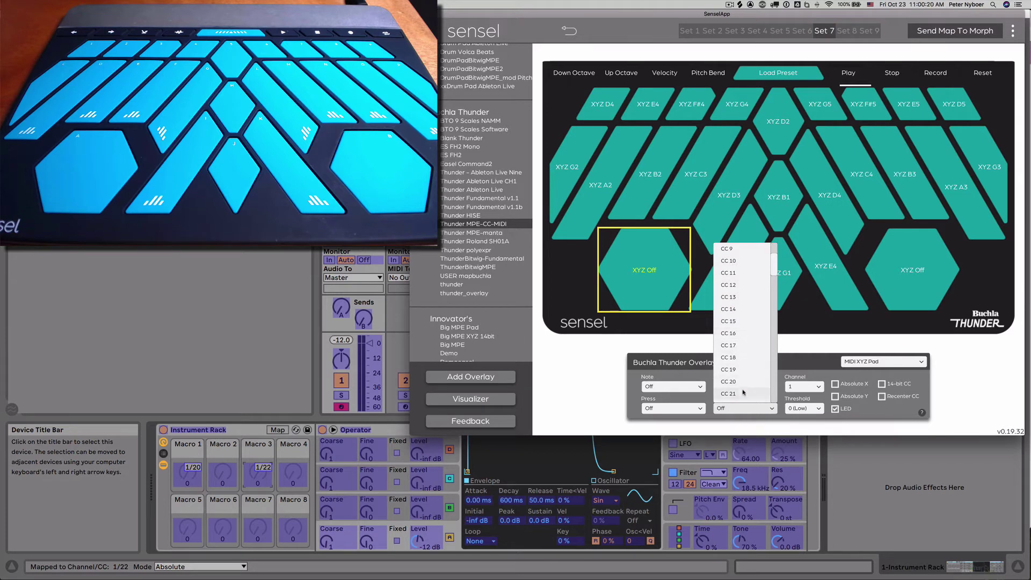
pyautogui.click(744, 393)
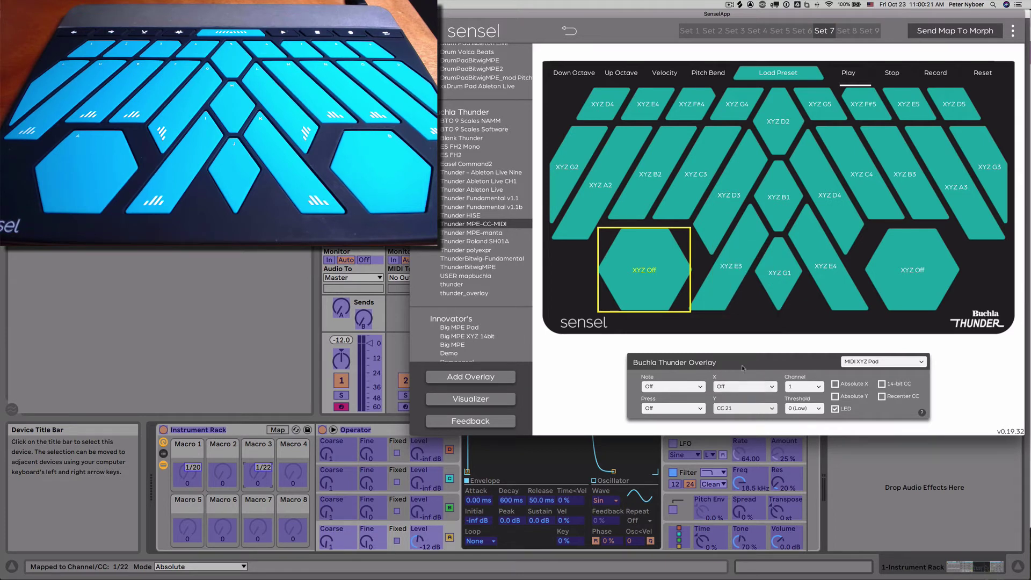
pyautogui.click(949, 33)
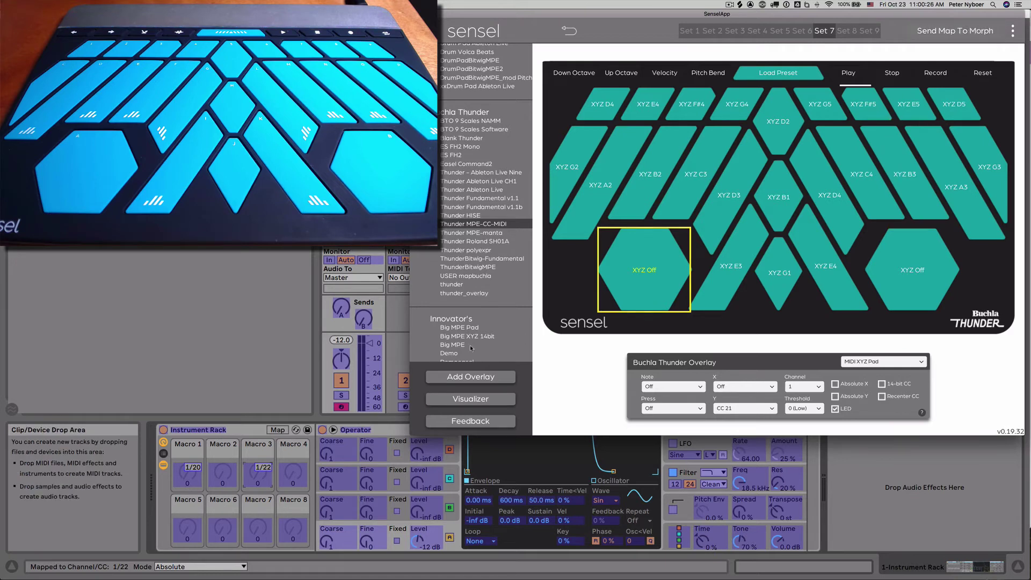
# Map Macro 2 to the pad's Y axis on channel 1 CC 21.
pyautogui.click(226, 490)
pyautogui.click(226, 475)
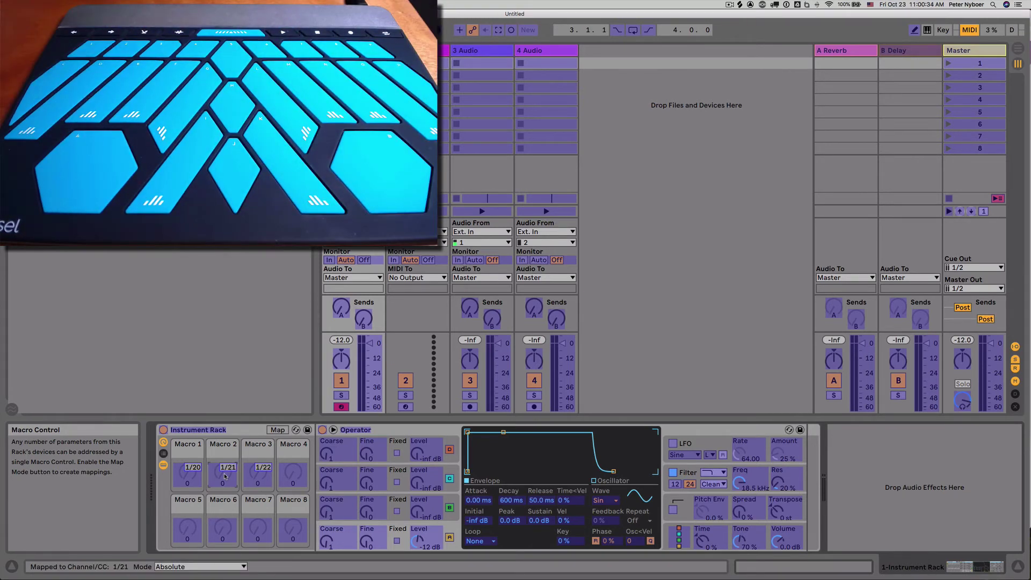
pyautogui.press('super+Tab')
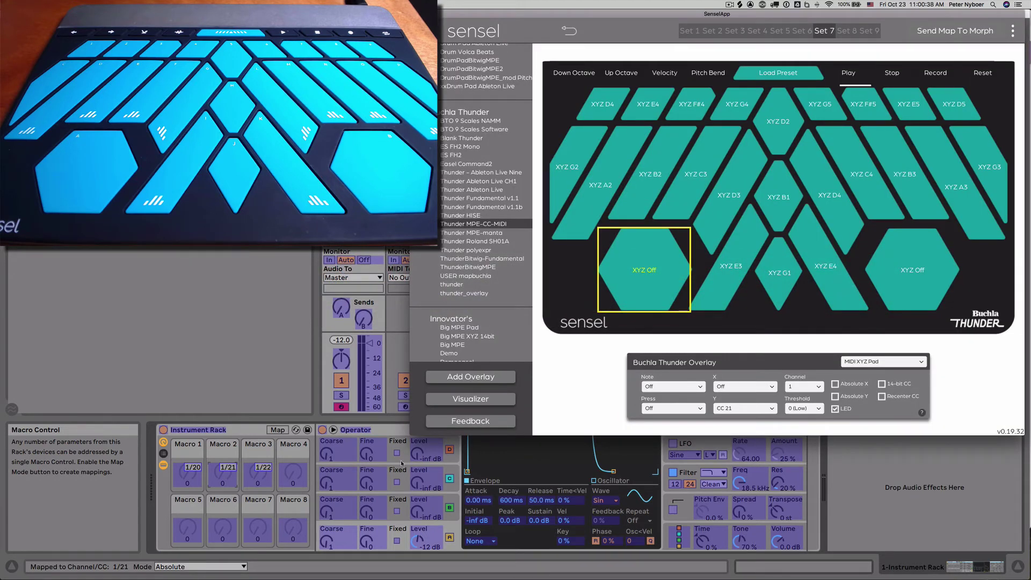
# Restore the pad's X to CC 20 and pressure to CC 22, and send the full map to the Morph.
pyautogui.click(738, 386)
pyautogui.scroll(-5, 731, 295)
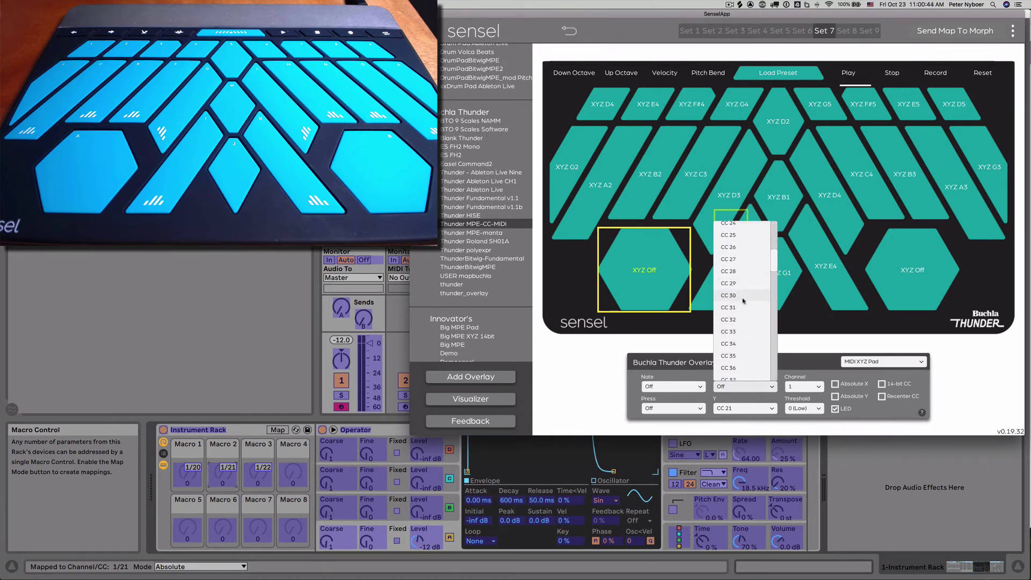
pyautogui.scroll(3, 744, 301)
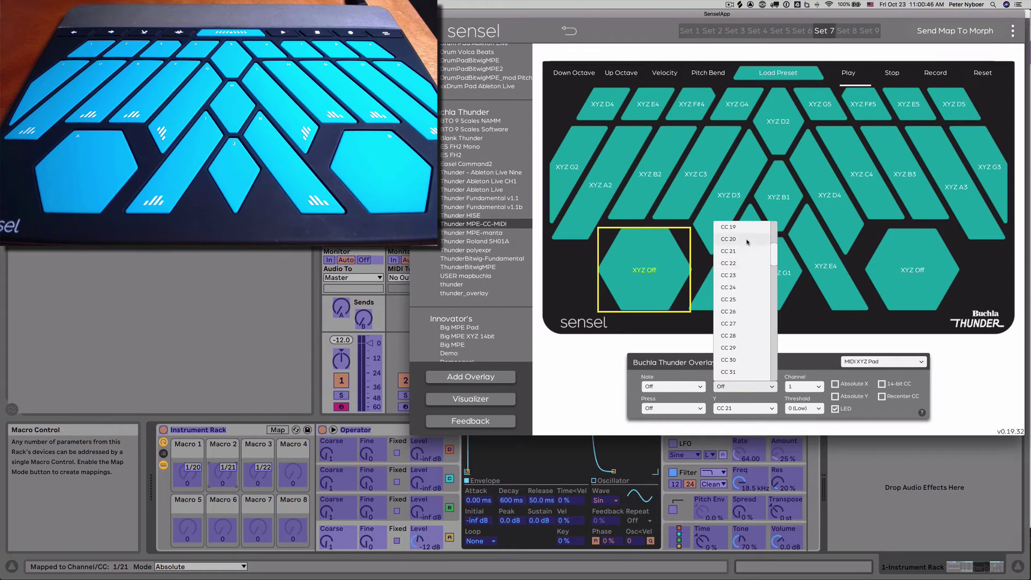
pyautogui.click(746, 240)
pyautogui.click(688, 403)
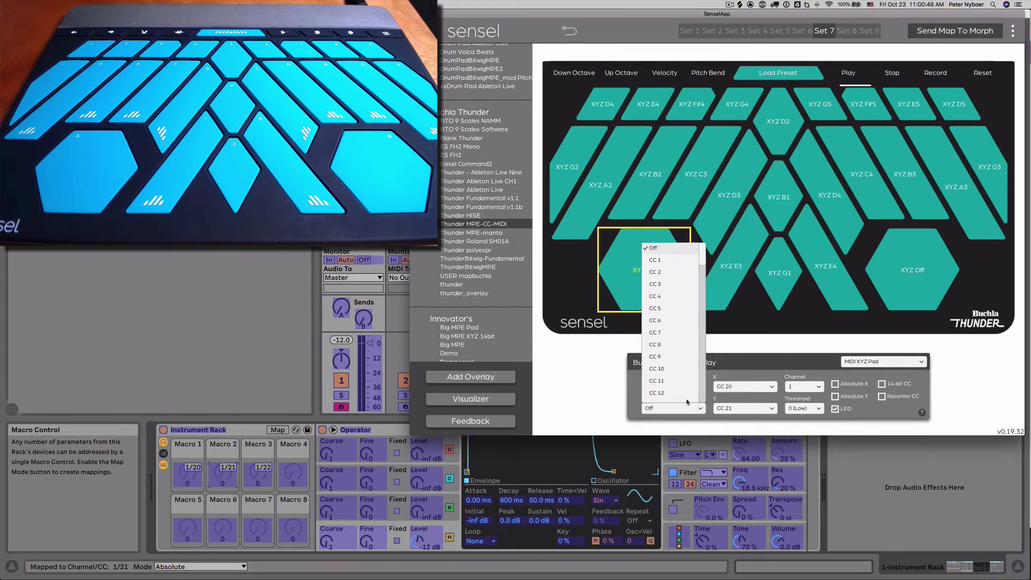
pyautogui.scroll(-4, 675, 362)
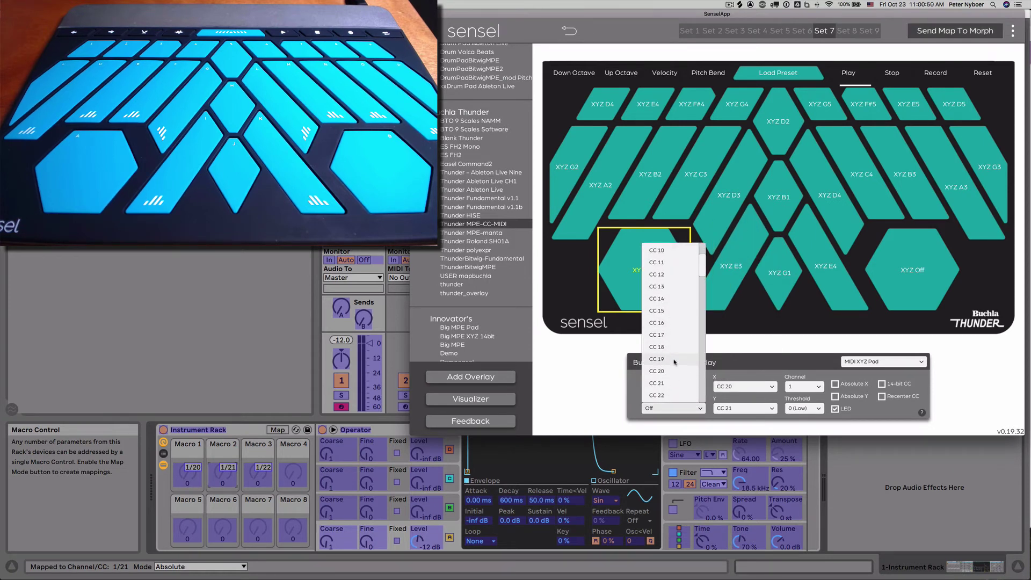
pyautogui.scroll(-1, 674, 362)
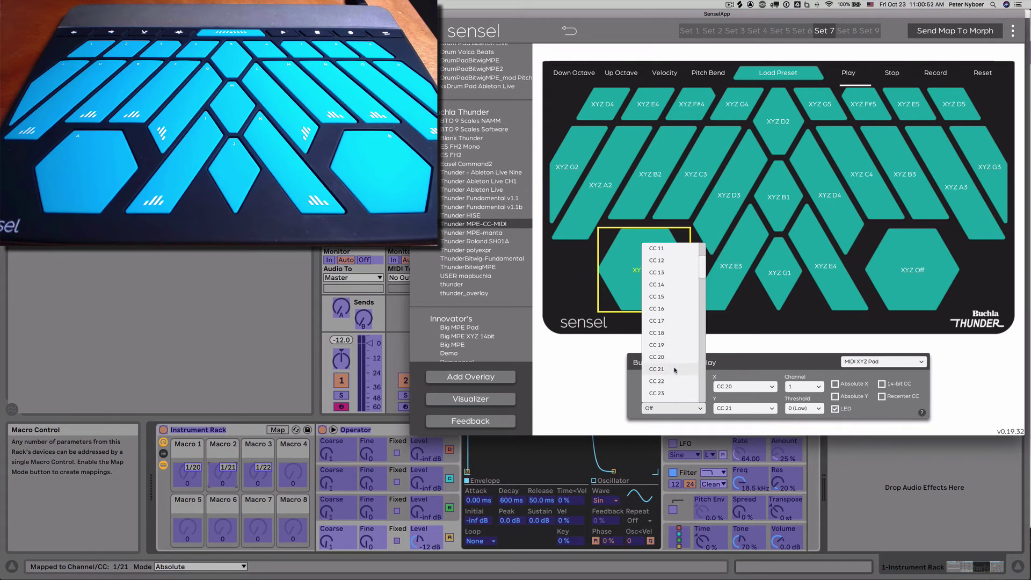
pyautogui.click(674, 381)
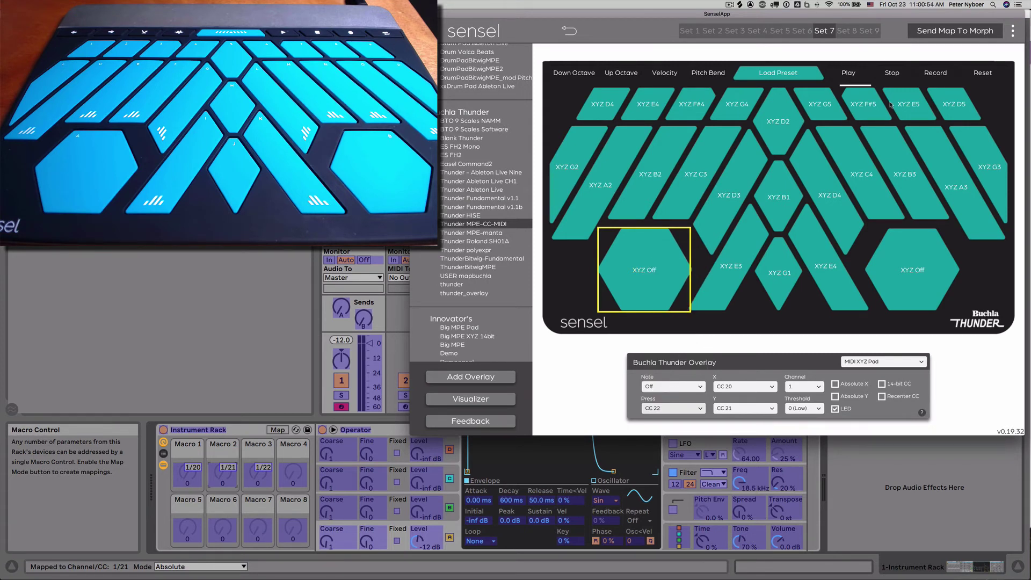
pyautogui.click(938, 36)
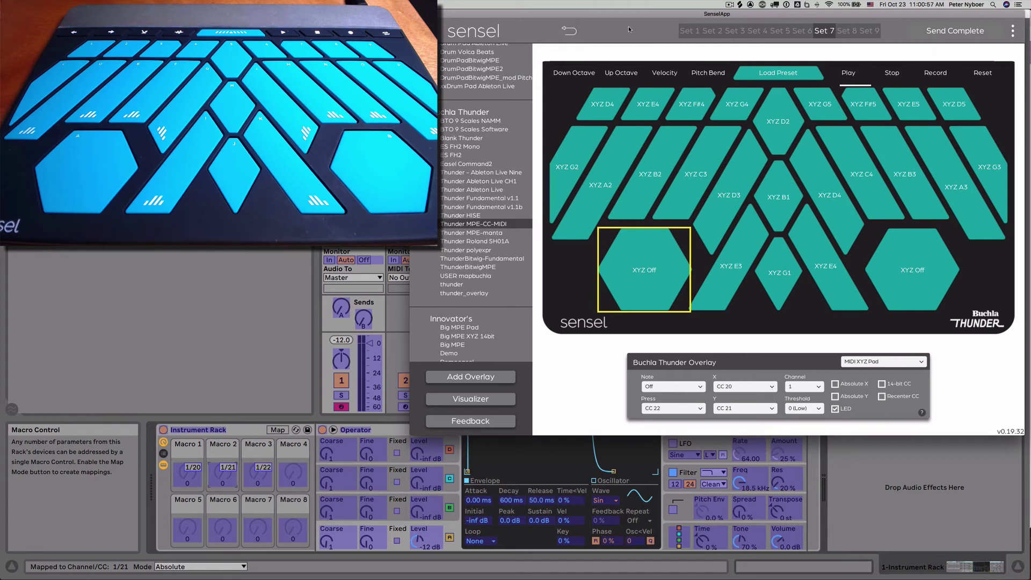
# Exit MIDI Map mode and map the Osc D, C and B Level knobs to Macros 1, 2 and 3.
pyautogui.press('super+Tab')
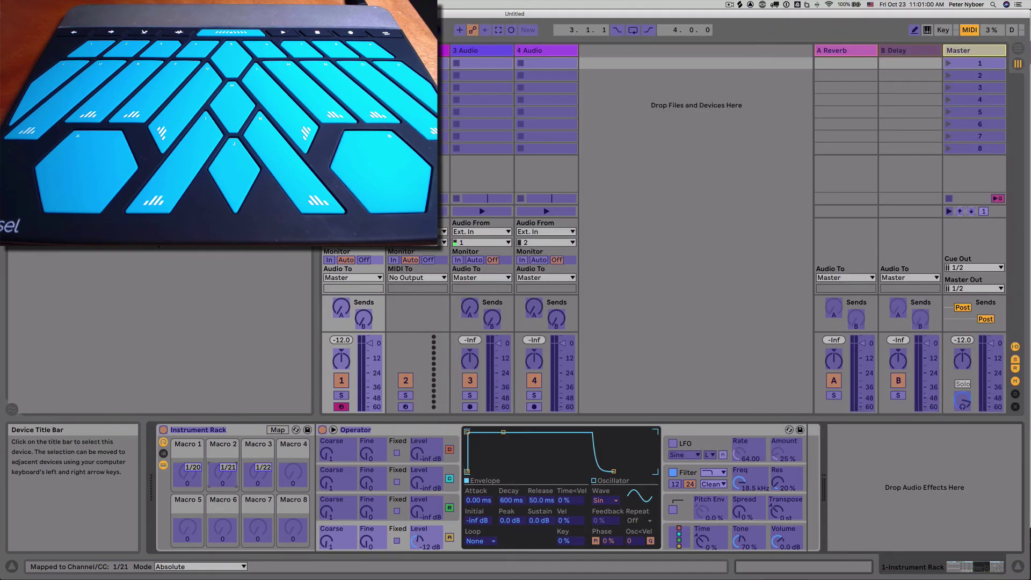
pyautogui.press('super+m')
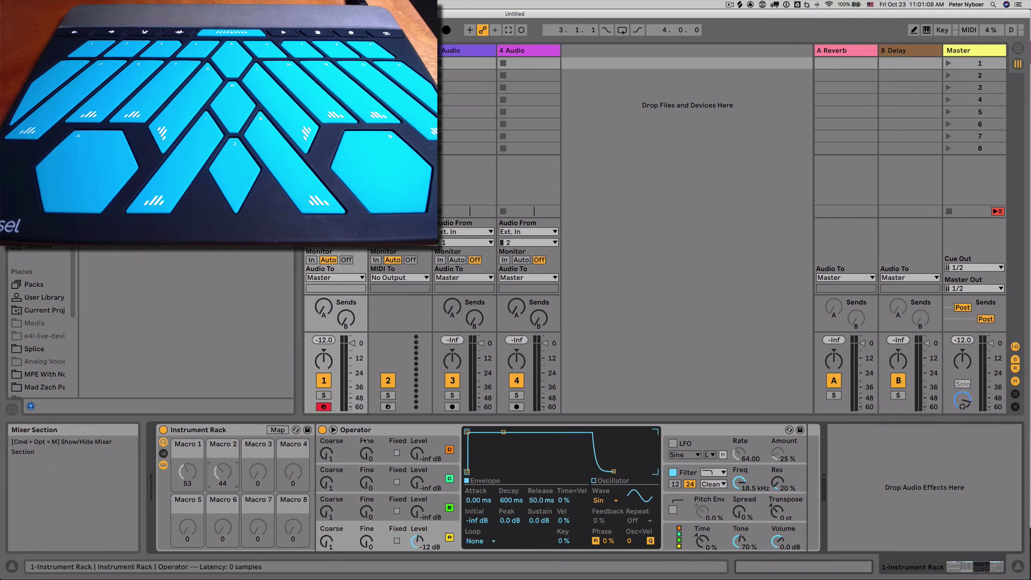
pyautogui.rightClick(418, 456)
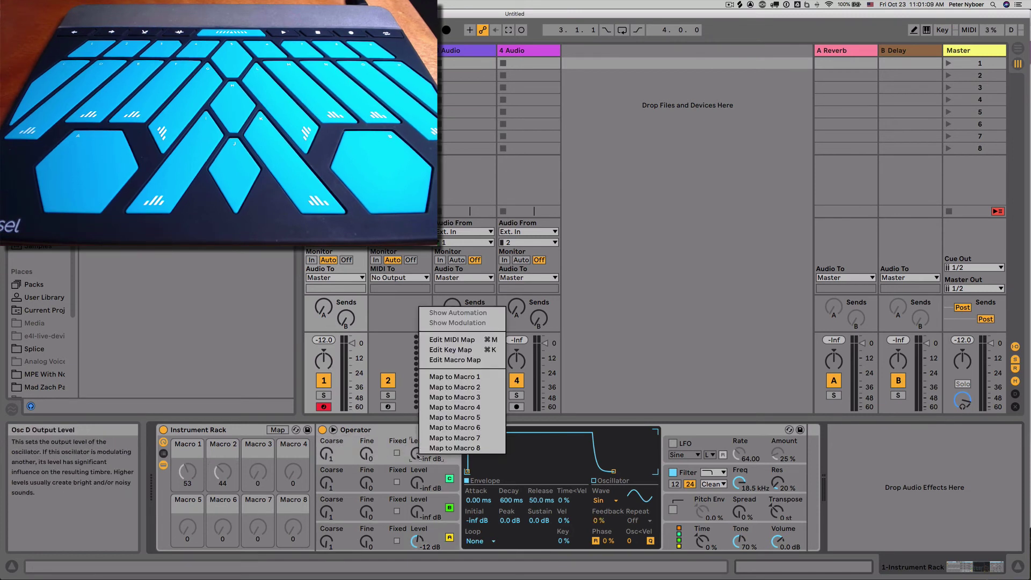
pyautogui.click(430, 377)
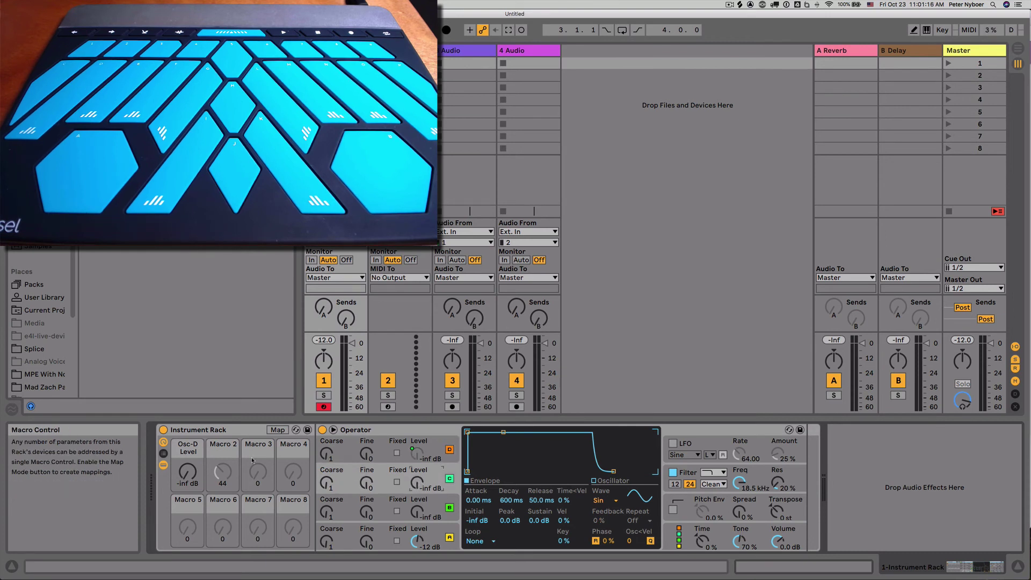
pyautogui.rightClick(420, 484)
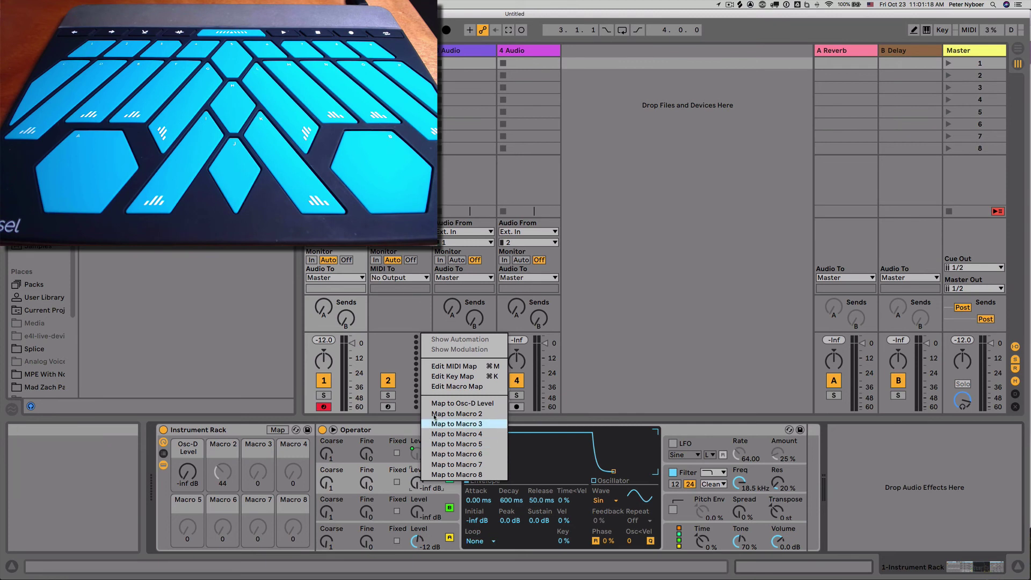
pyautogui.click(456, 414)
pyautogui.click(415, 510)
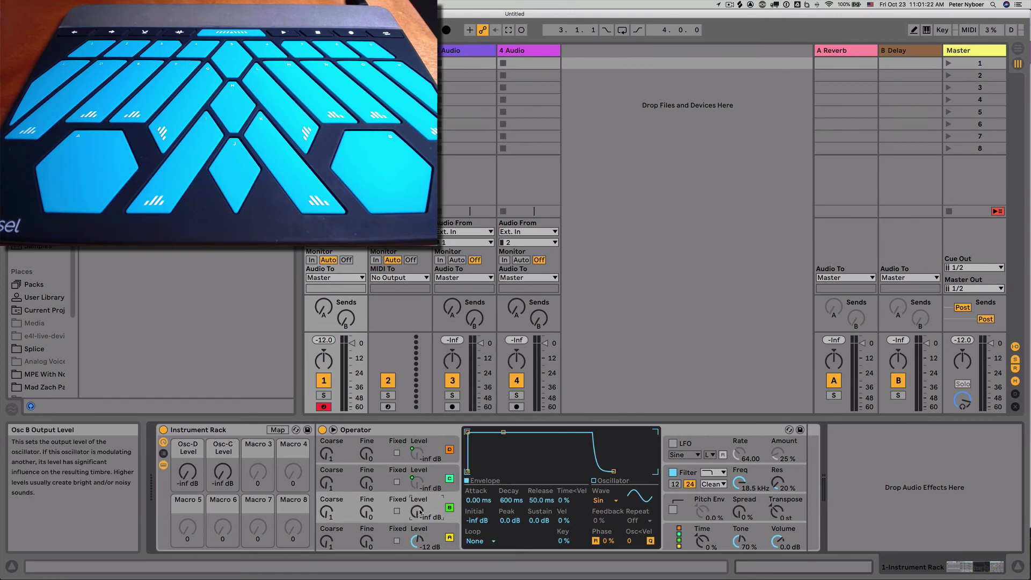
pyautogui.rightClick(418, 511)
pyautogui.click(448, 455)
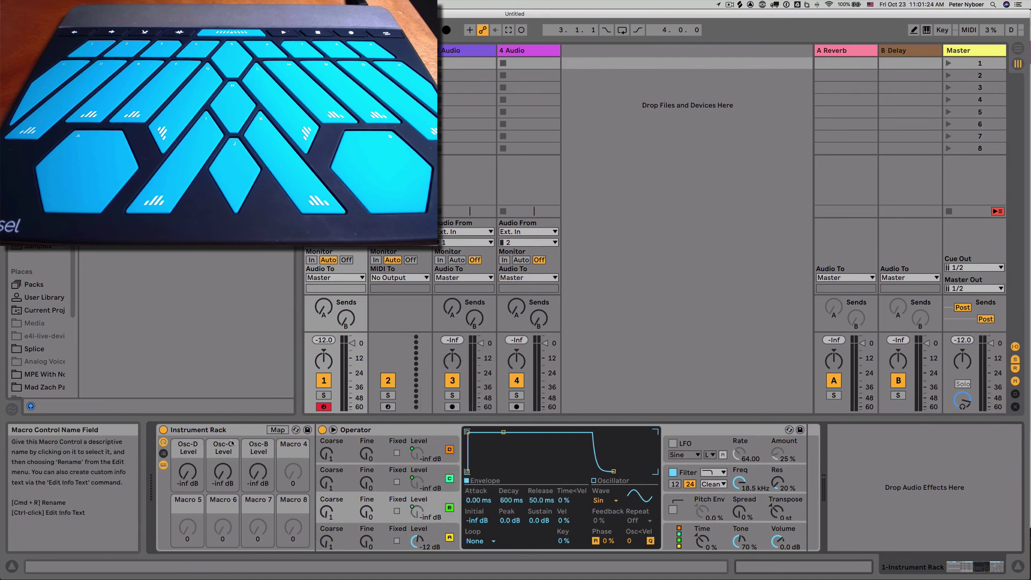